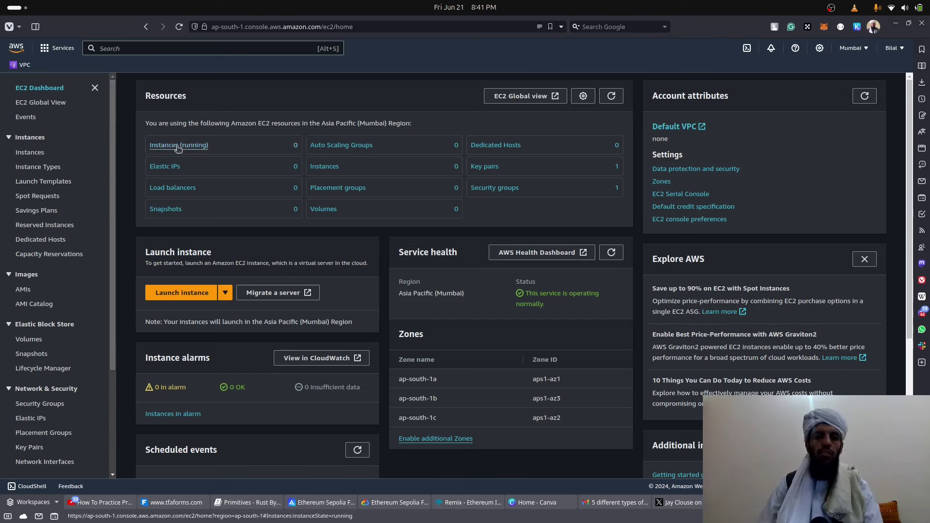
- Start a new EC2 instance launch, name the instance "server" and choose Ubuntu as its operating system image
left_click(169, 292)
scroll(197, 254, "down", 5)
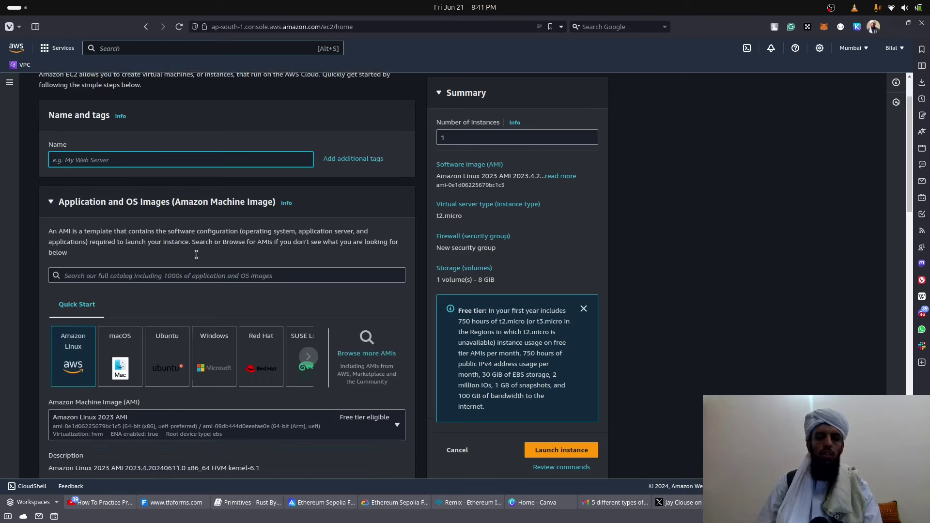
scroll(196, 254, "up", 3)
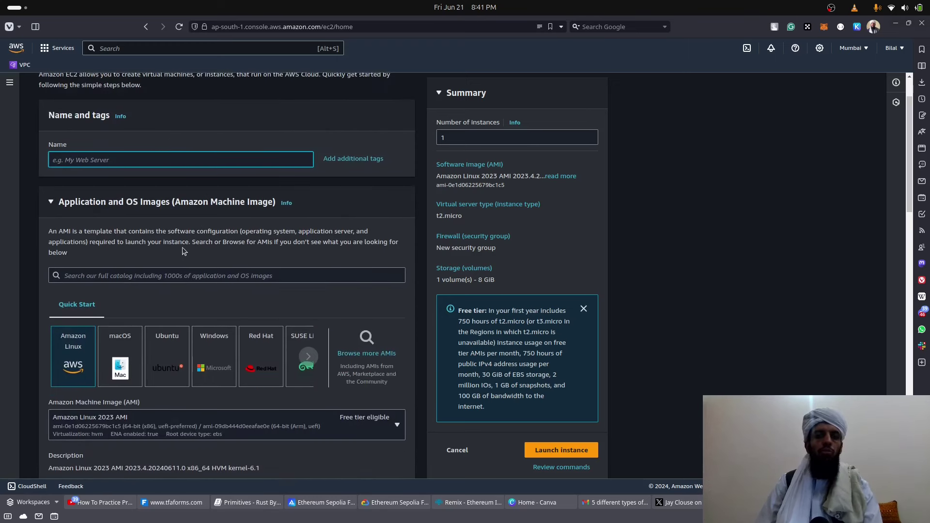
type("server")
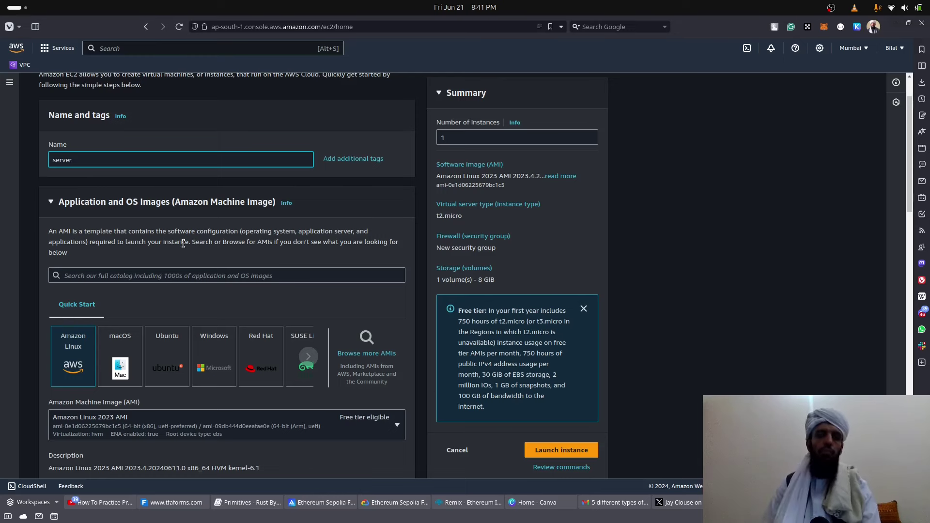
scroll(184, 249, "down", 3)
left_click(163, 248)
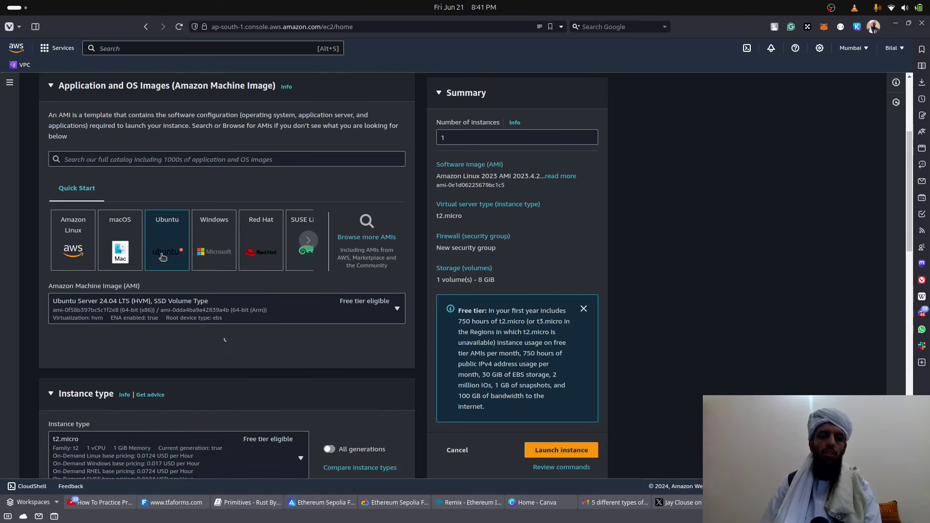
- Select the existing "tutorial" key pair for logging in to the instance
scroll(155, 260, "down", 3)
scroll(153, 267, "down", 2)
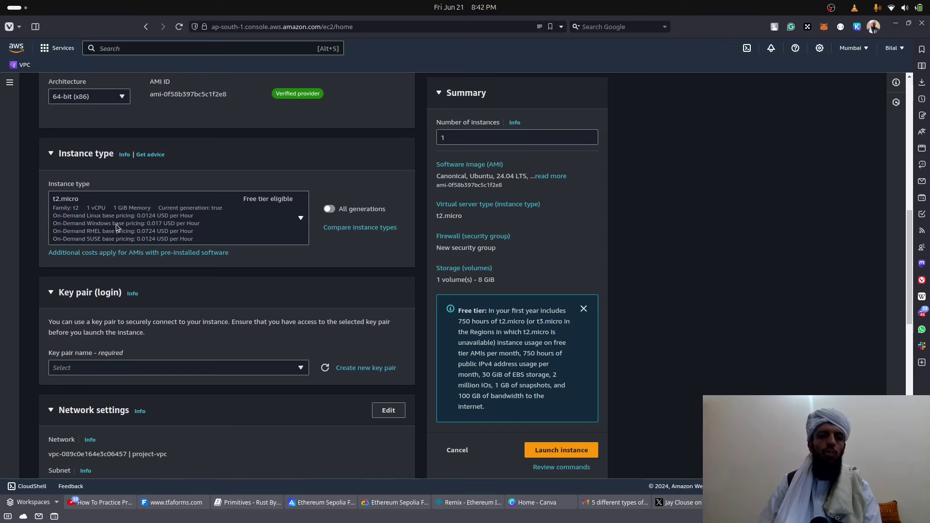
scroll(117, 225, "down", 2)
left_click(176, 255)
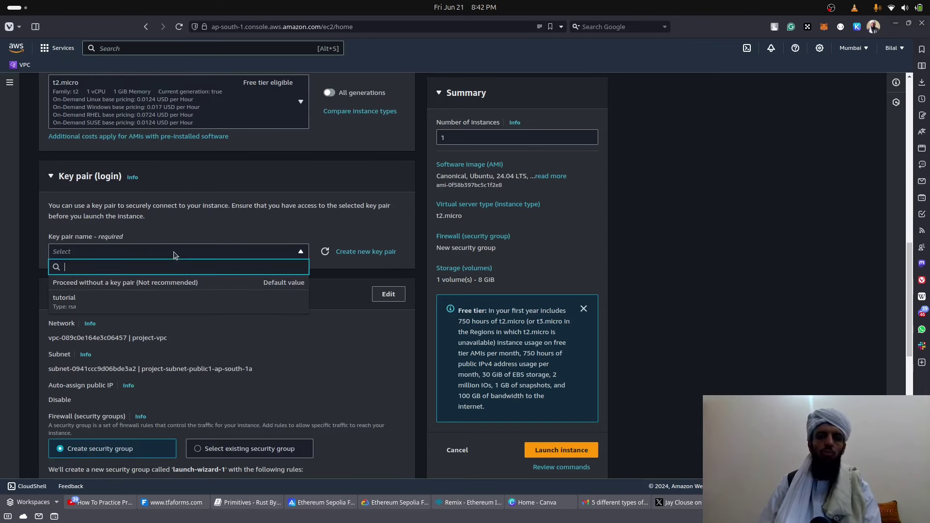
left_click(72, 305)
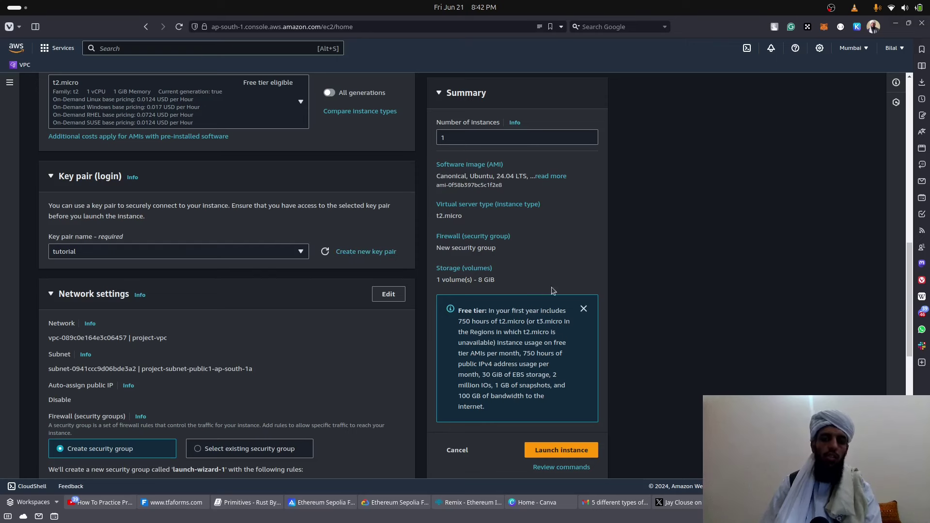
- Edit the instance's network settings to enable auto-assignment of a public IP
scroll(301, 323, "down", 2)
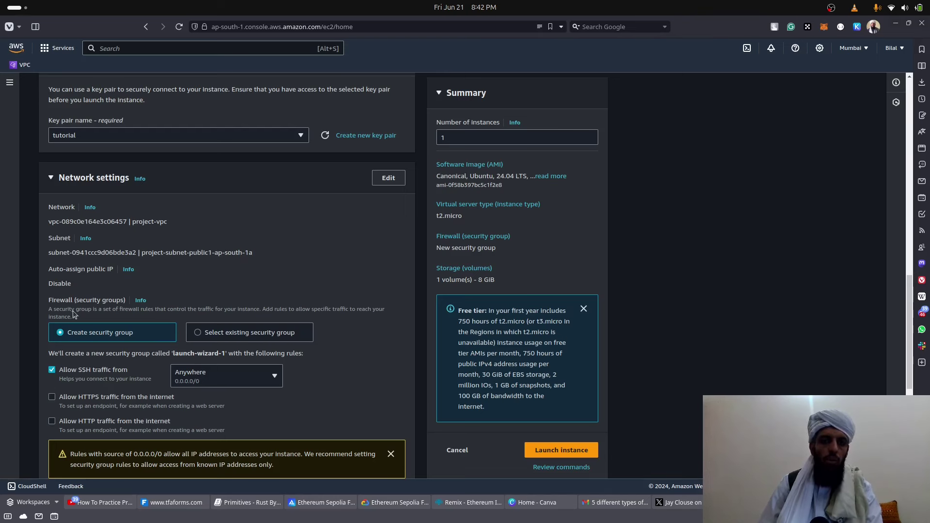
scroll(55, 304, "down", 2)
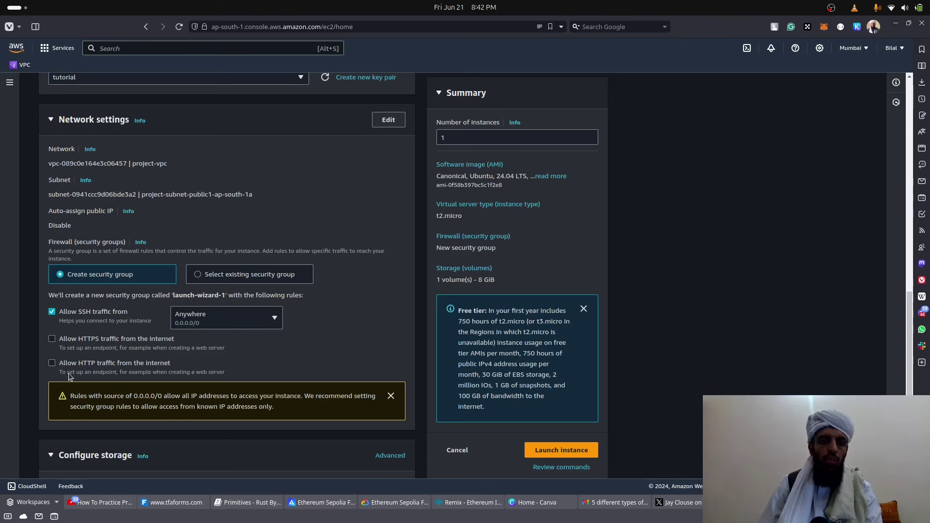
left_click(388, 120)
scroll(188, 244, "down", 2)
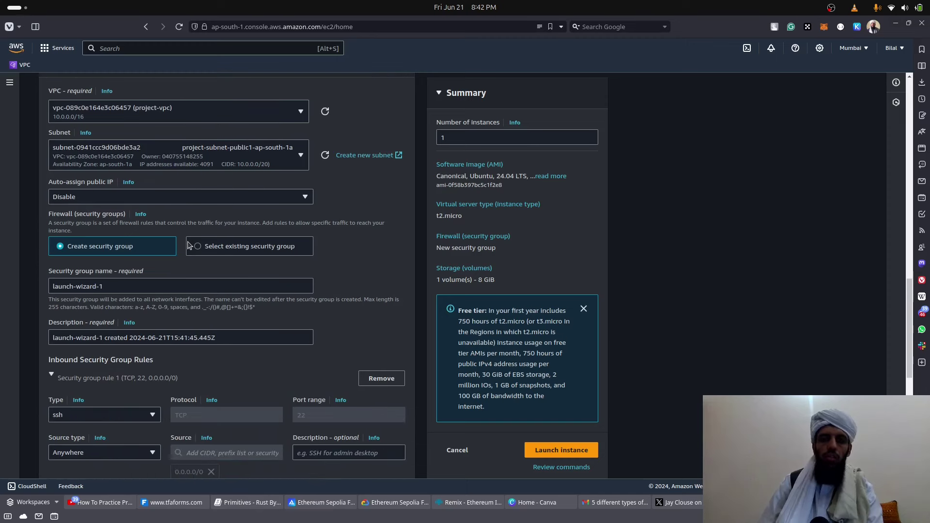
left_click(194, 198)
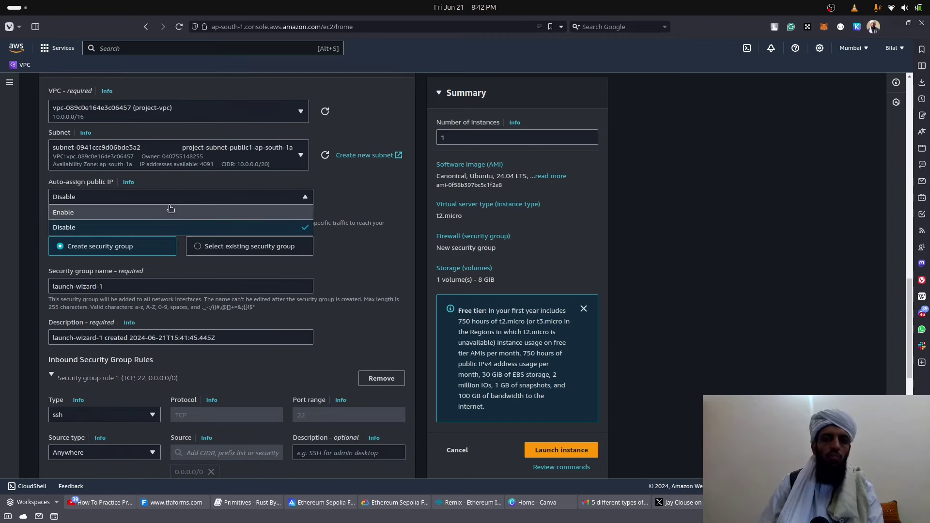
left_click(170, 212)
- Launch the instance with the default security group rules and storage configuration
scroll(398, 209, "down", 10)
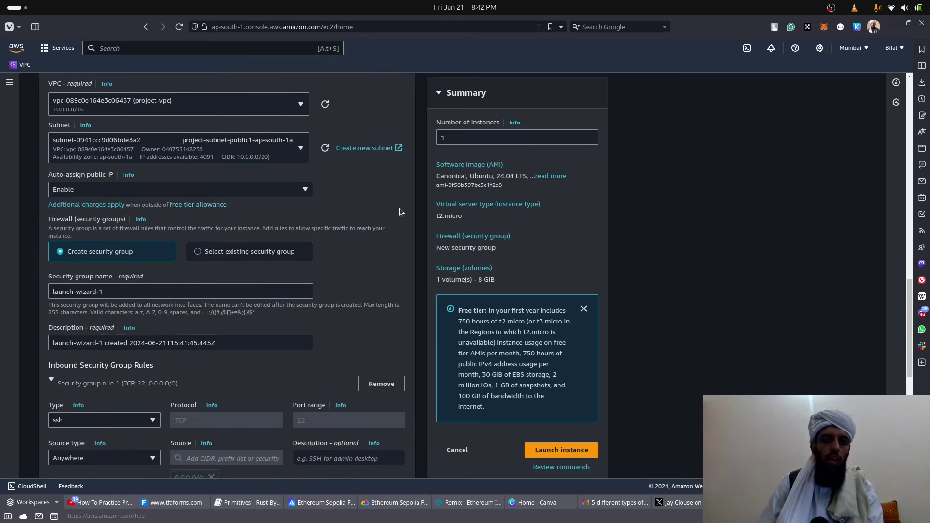
scroll(400, 212, "down", 2)
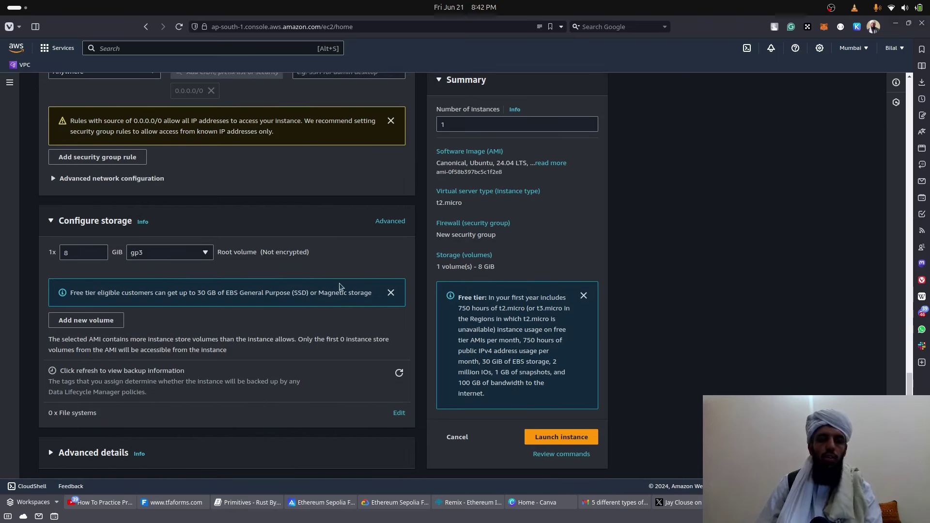
left_click(542, 437)
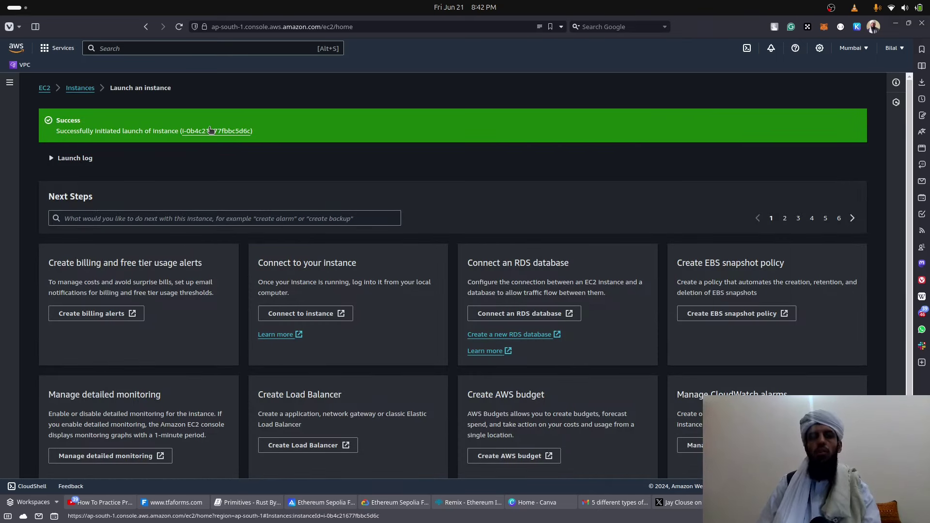
- Open the launched instance in the instances list, refresh its state and display the details of "server"
left_click(210, 130)
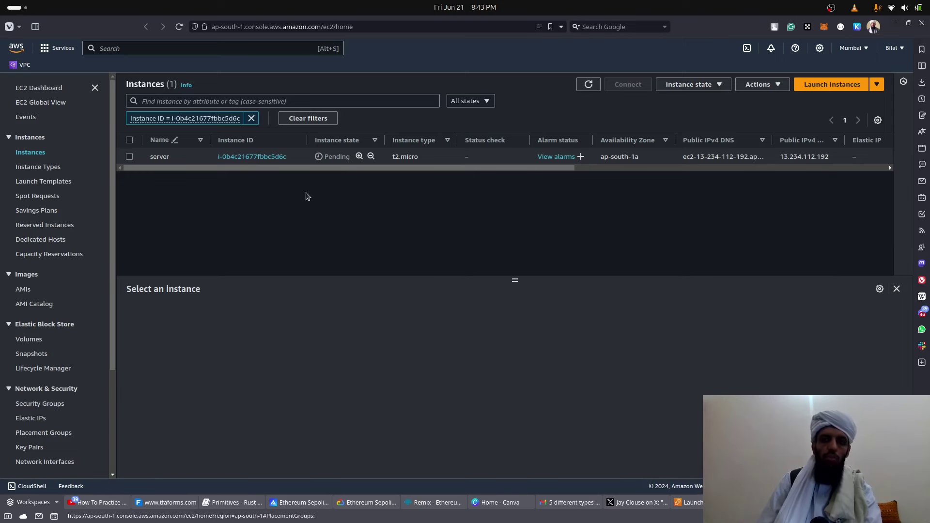
left_click(589, 85)
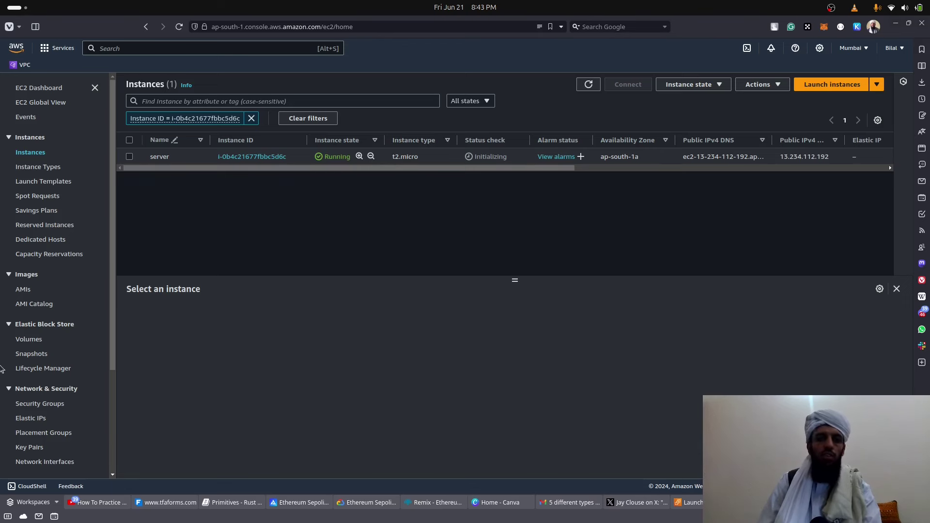
scroll(4, 387, "down", 2)
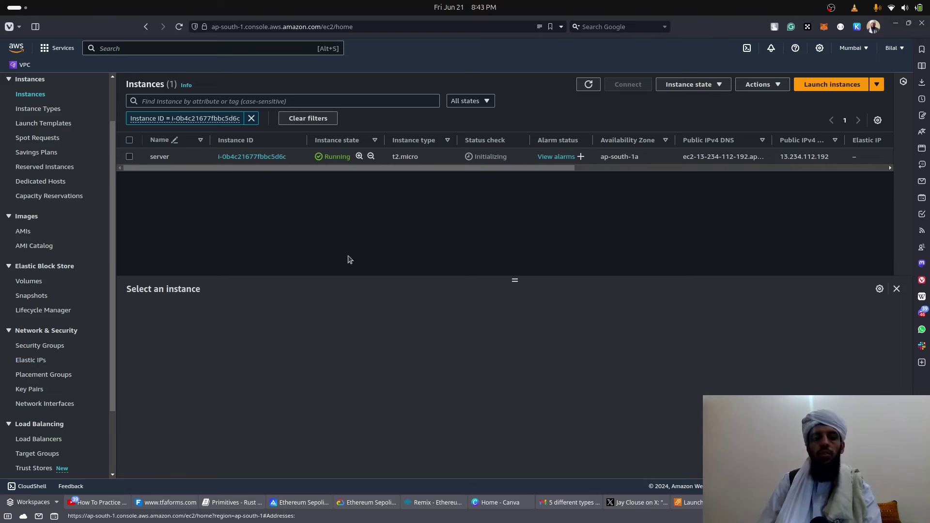
left_click(130, 157)
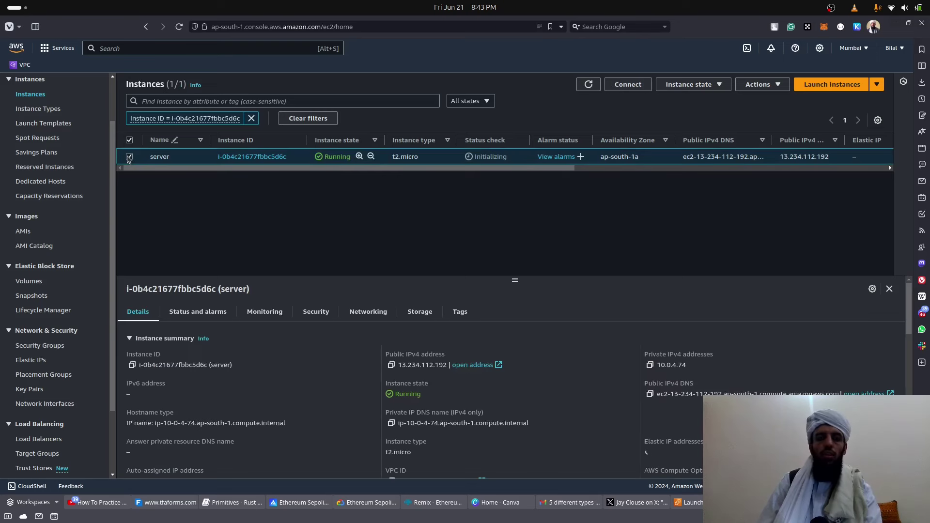
- Copy the server instance's public IPv4 address and review the available instance state actions without applying one
left_click(392, 366)
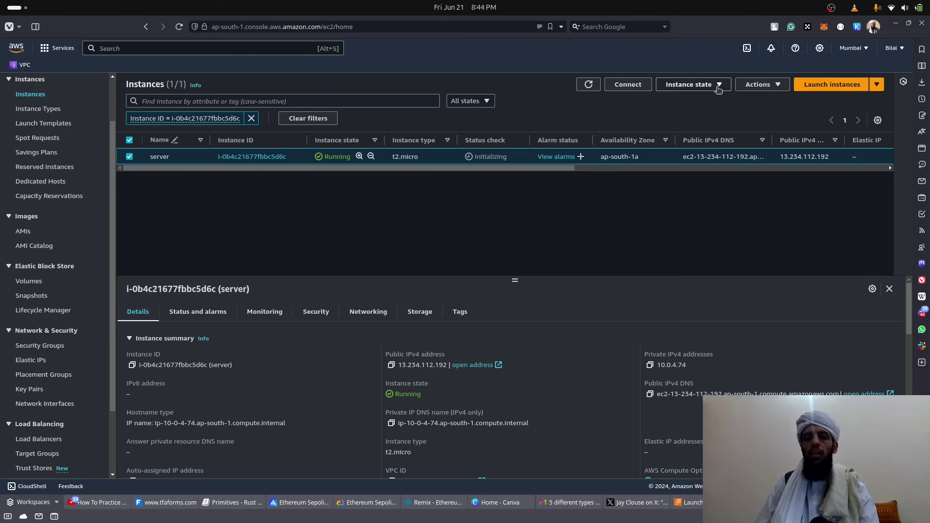
left_click(684, 87)
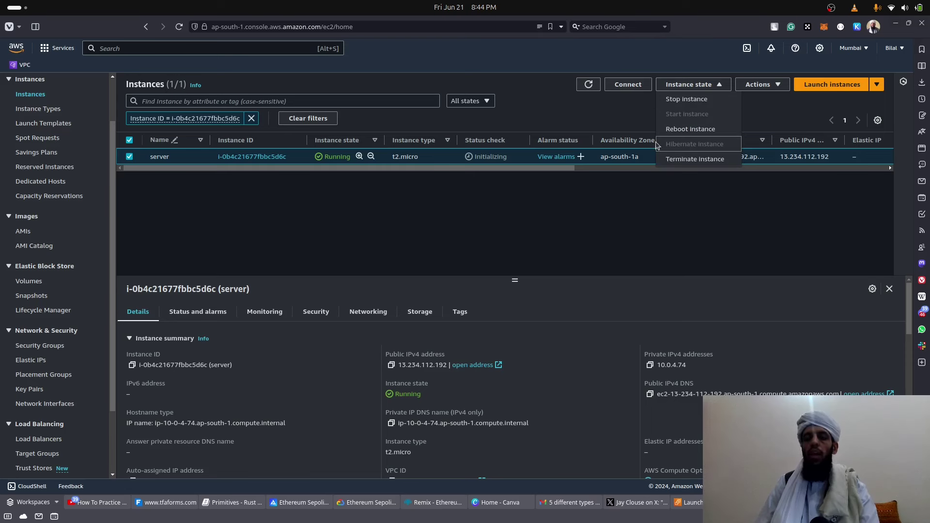
left_click(566, 212)
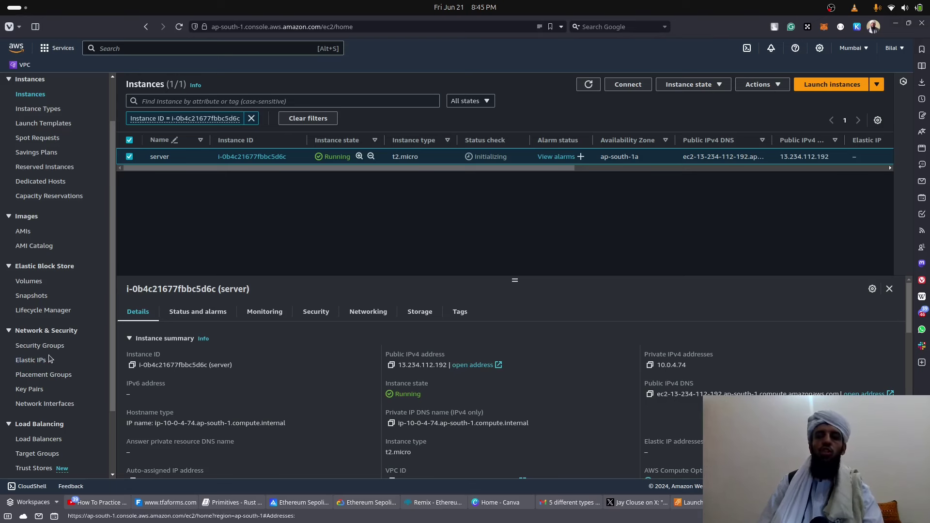
- Allocate a new Elastic IP address from Amazon's pool of IPv4 addresses in the ap-south-1 network border group
left_click(23, 362)
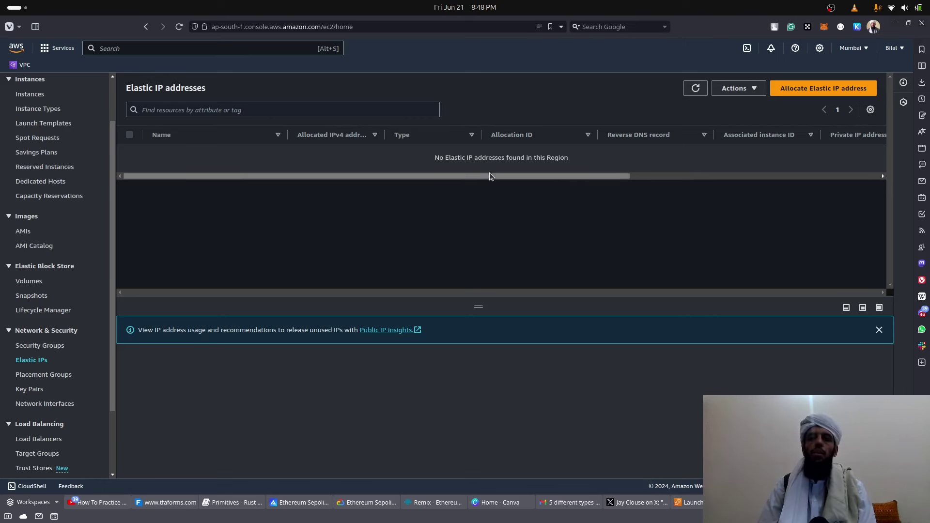
left_click(833, 93)
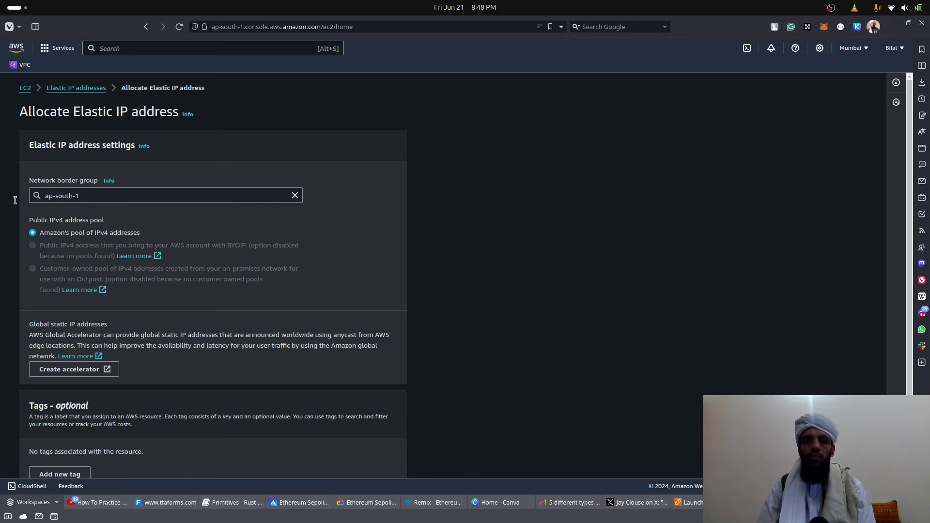
scroll(93, 208, "down", 2)
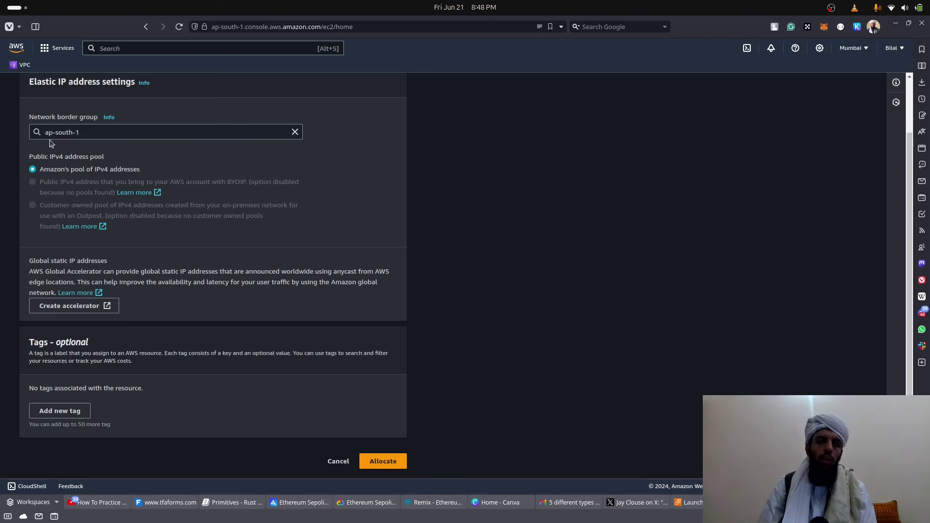
left_click(380, 467)
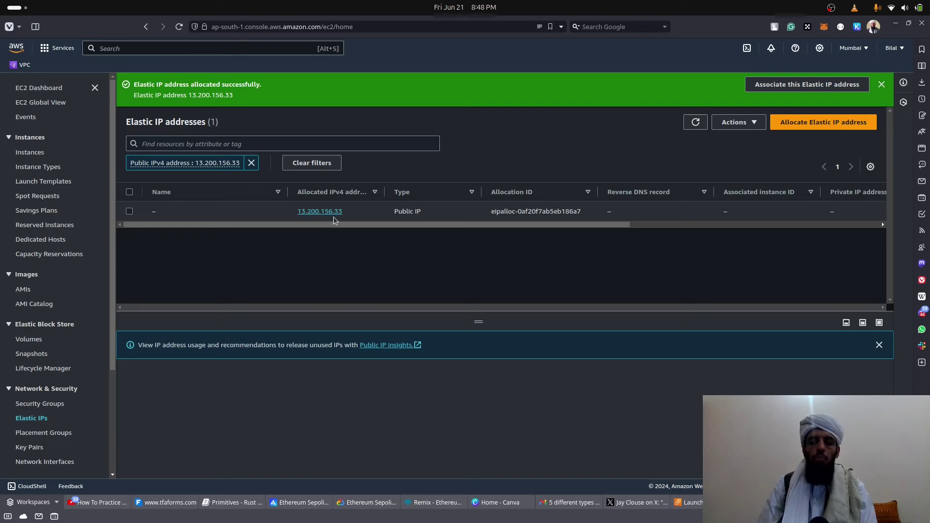
- Name the newly allocated Elastic IP address "myipaddress" and save the name
left_click(159, 212)
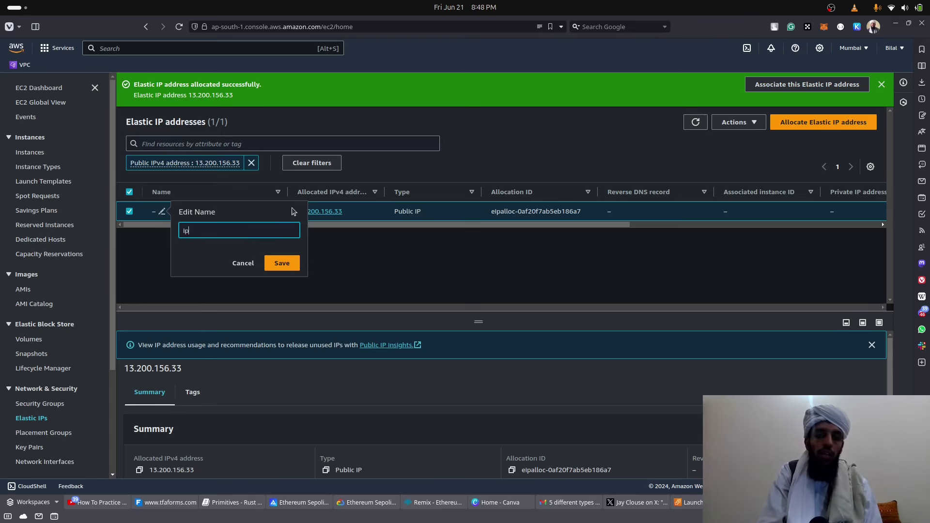
key("BackSpace")
key("BackSpace")
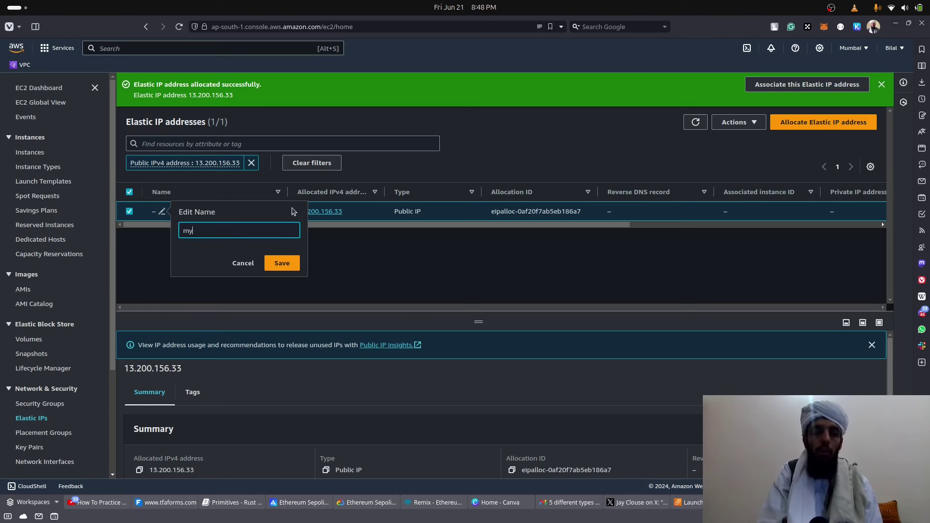
type("myIpaddress")
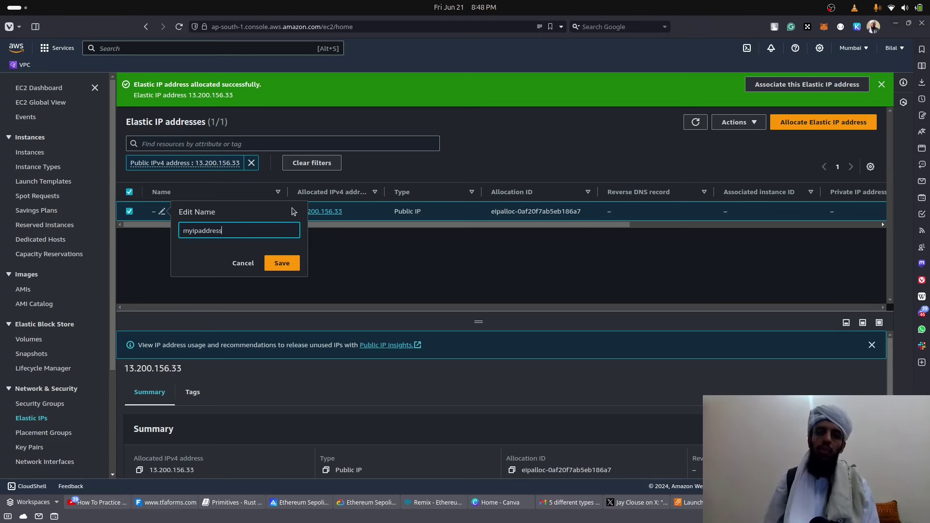
left_click(283, 263)
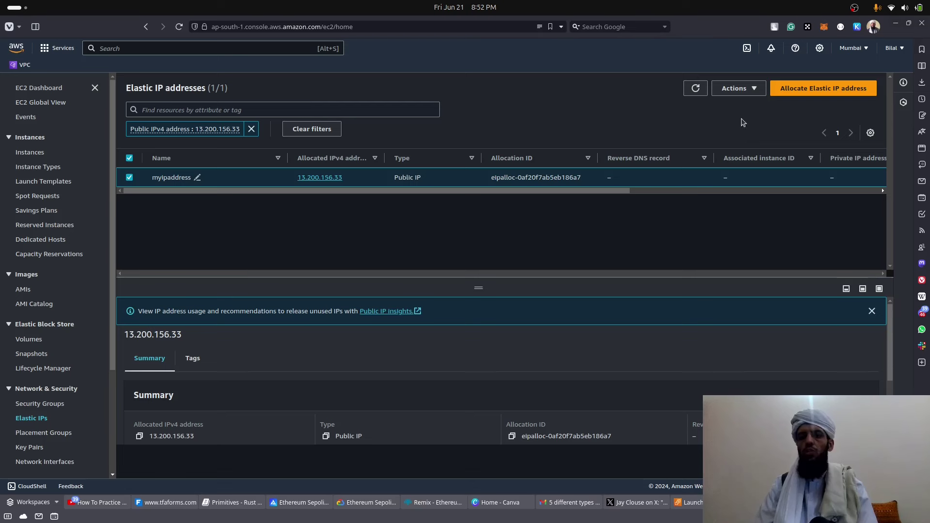
- Associate the "myipaddress" Elastic IP with the running "server" instance
left_click(743, 92)
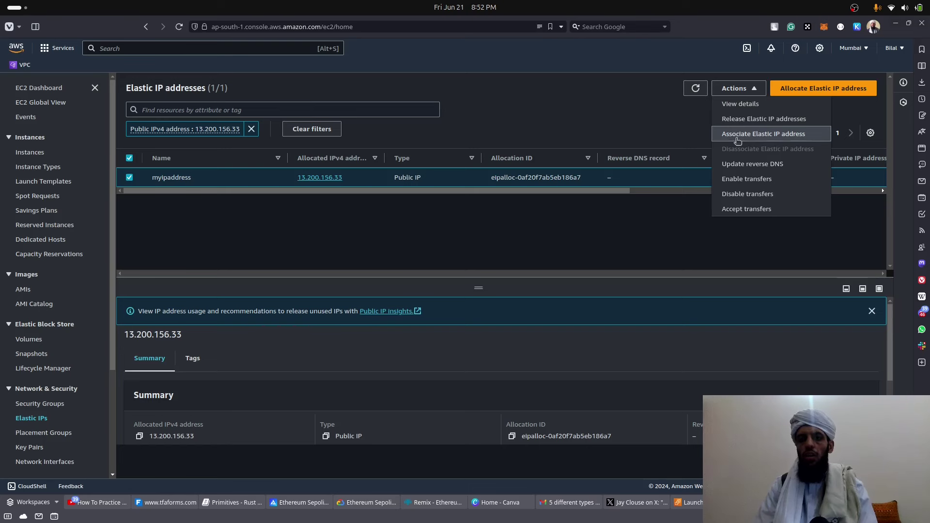
left_click(770, 140)
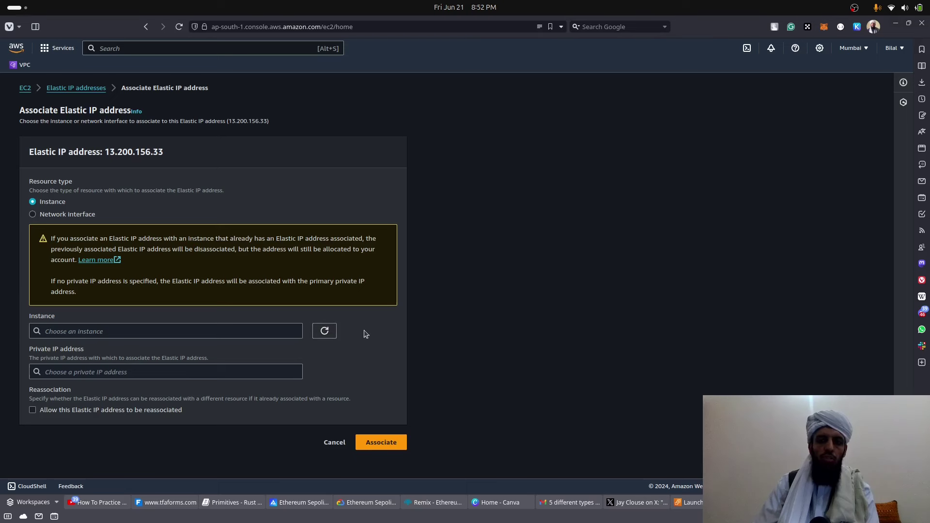
left_click(218, 331)
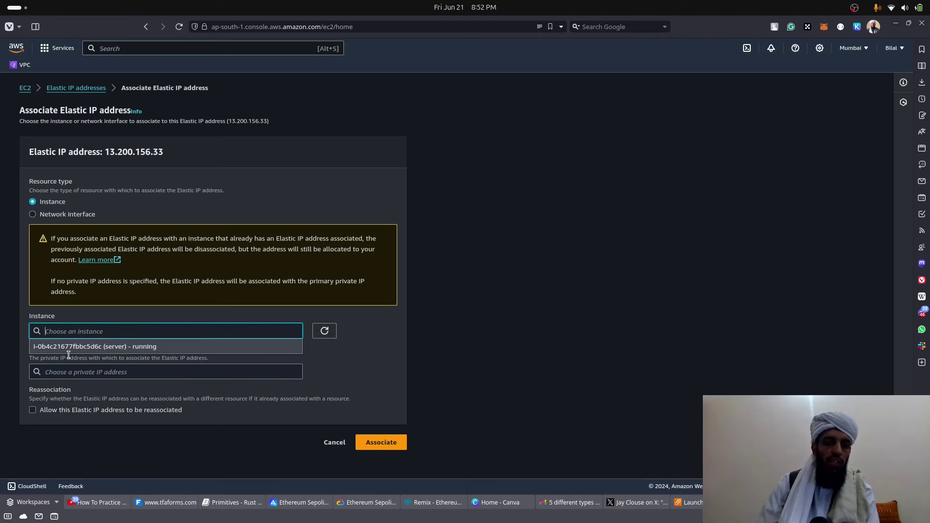
left_click(123, 347)
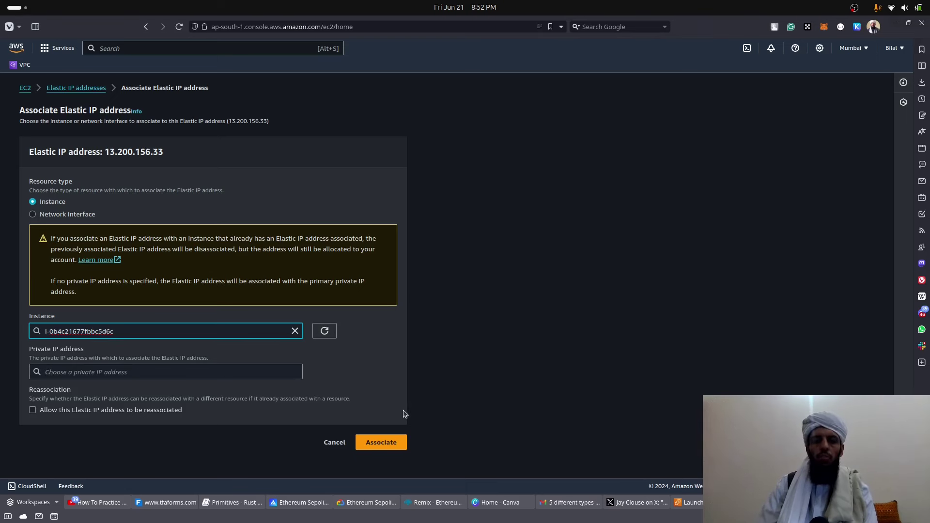
left_click(383, 445)
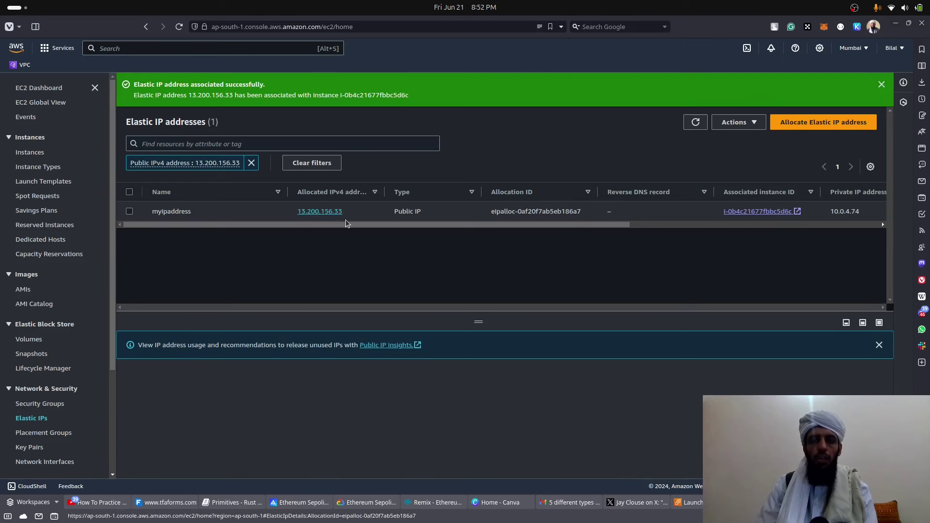
left_click_drag(353, 224, 322, 232)
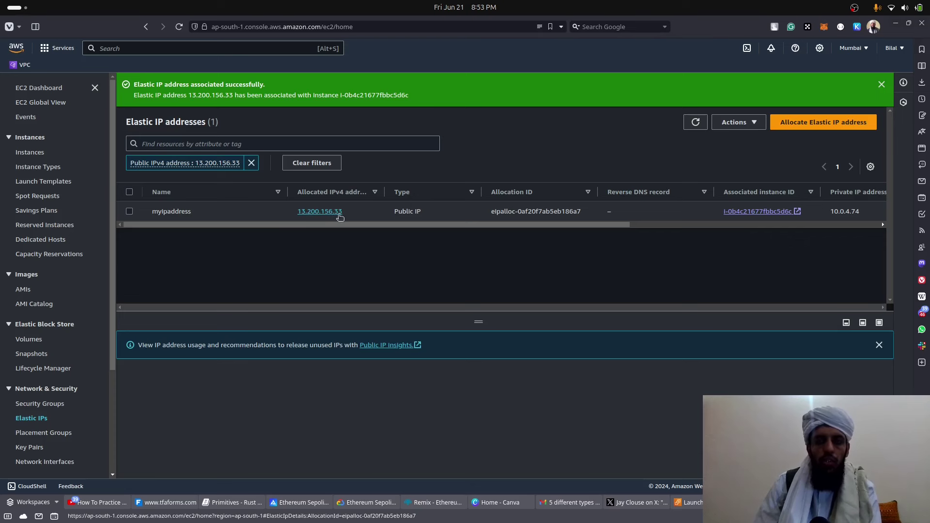
- Check the "server" instance's details, and disassociate the "myipaddress" Elastic IP from that instance
left_click(32, 152)
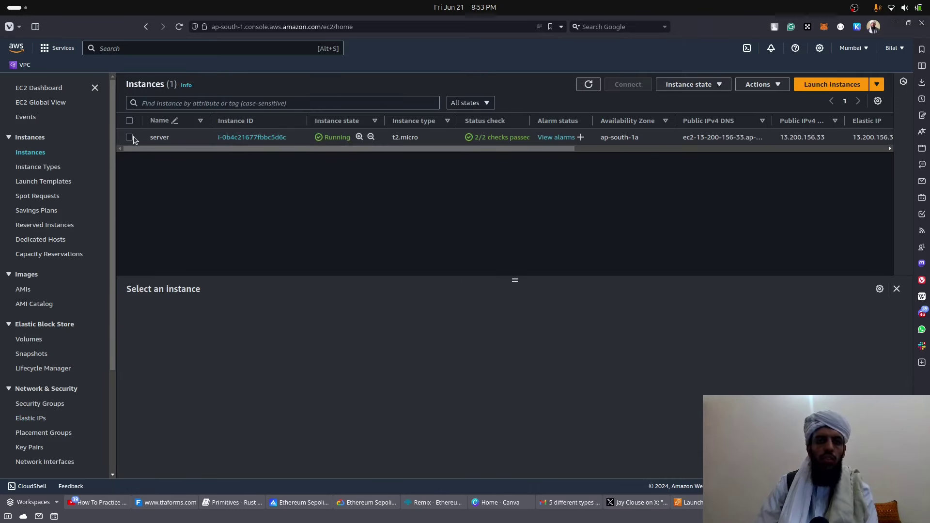
left_click(134, 138)
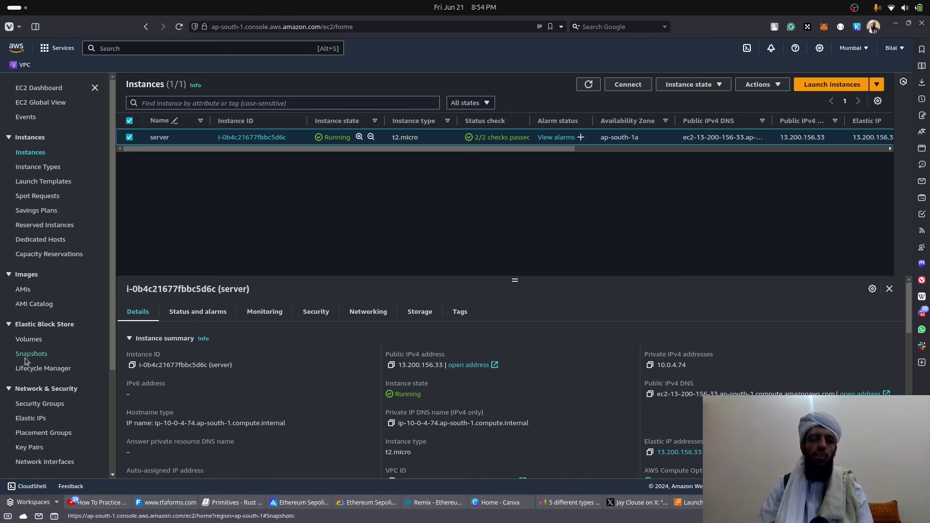
left_click(30, 419)
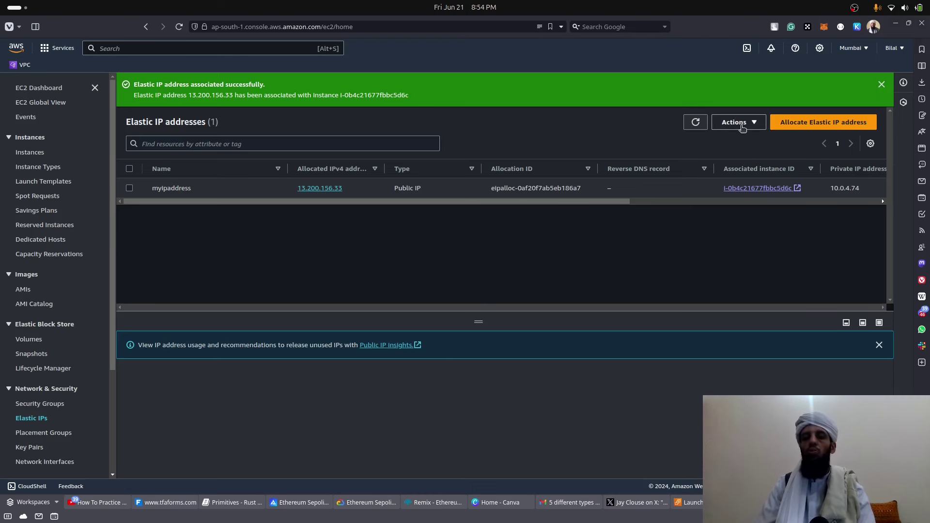
left_click(131, 188)
left_click(756, 127)
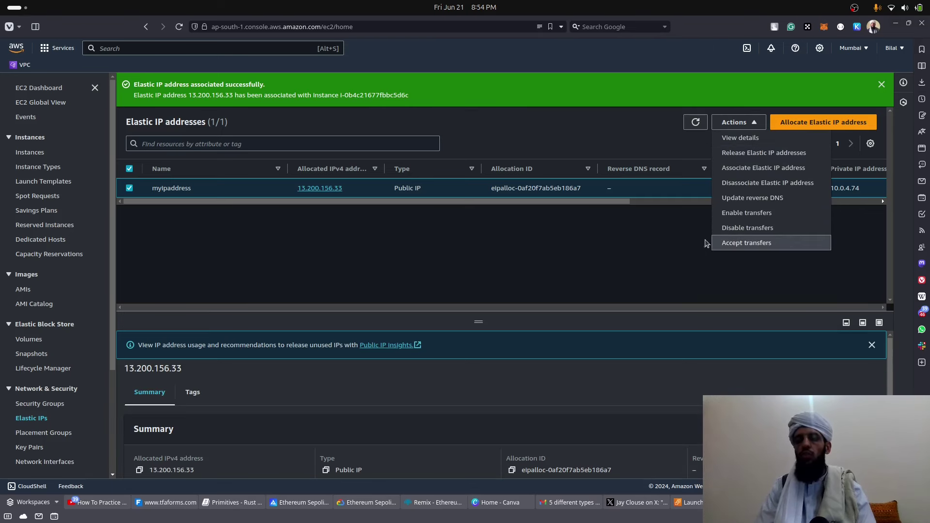
left_click(771, 187)
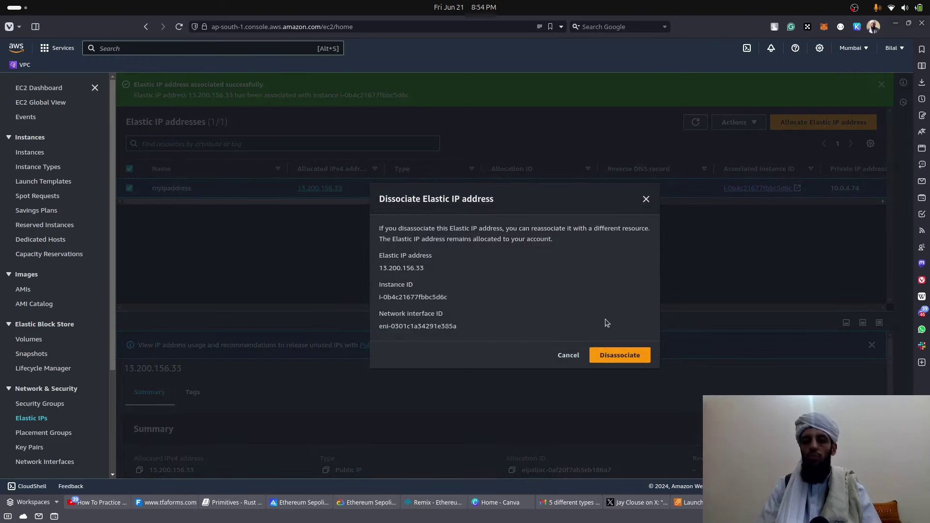
left_click(600, 354)
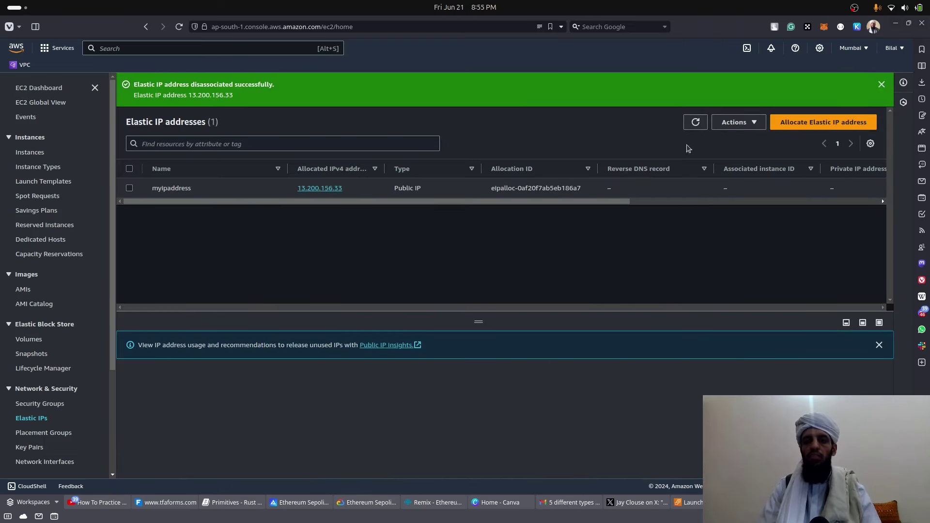
- Release the "myipaddress" Elastic IP address from the account and dismiss the notification
left_click(135, 188)
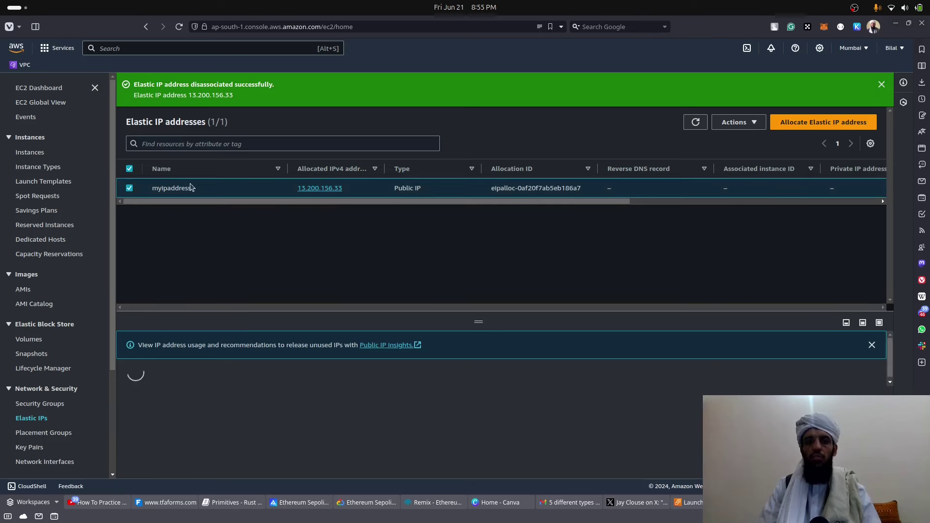
left_click(734, 122)
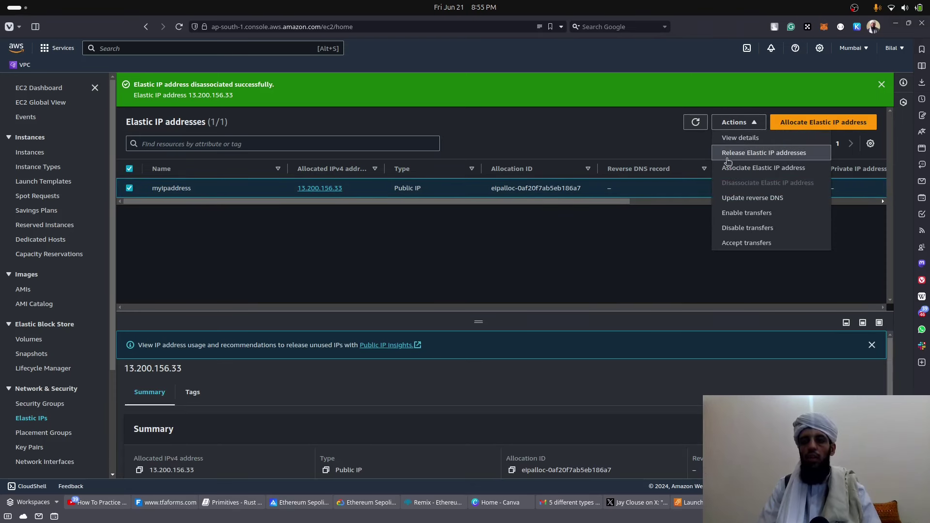
left_click(763, 153)
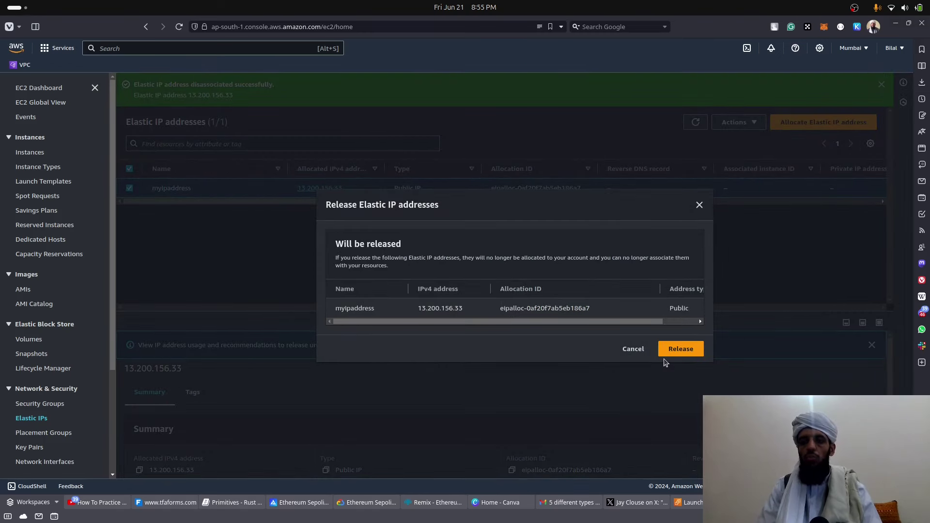
left_click(676, 354)
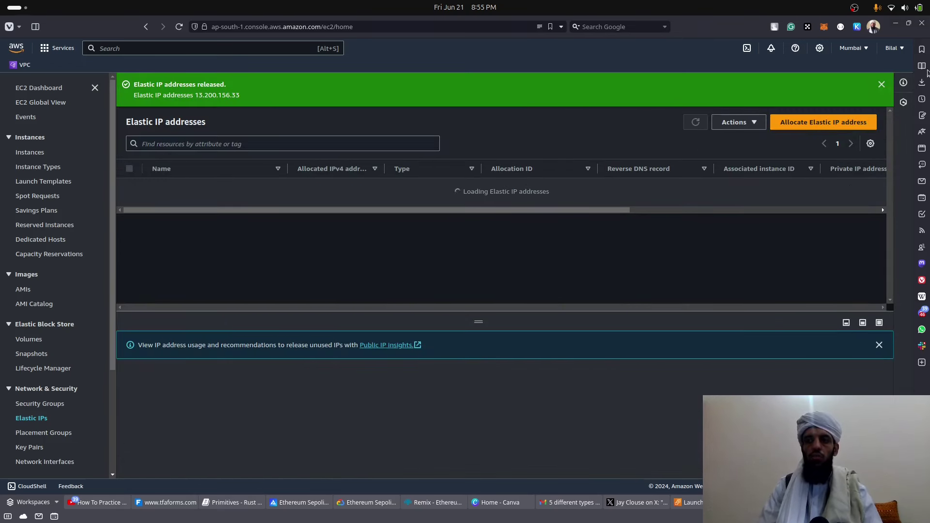
left_click(882, 85)
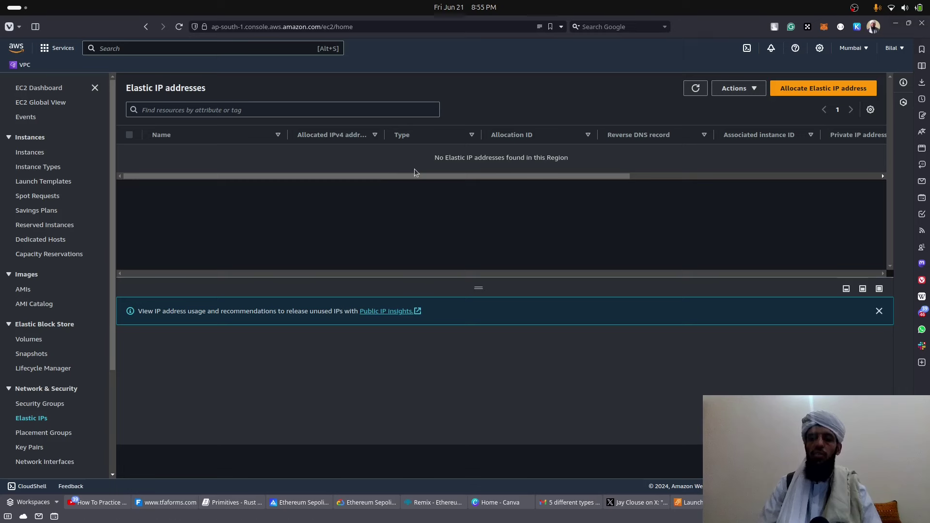
- Refresh the instance list to check the "server" instance's public IPv4 address, terminate that instance, and refresh its state
left_click(30, 153)
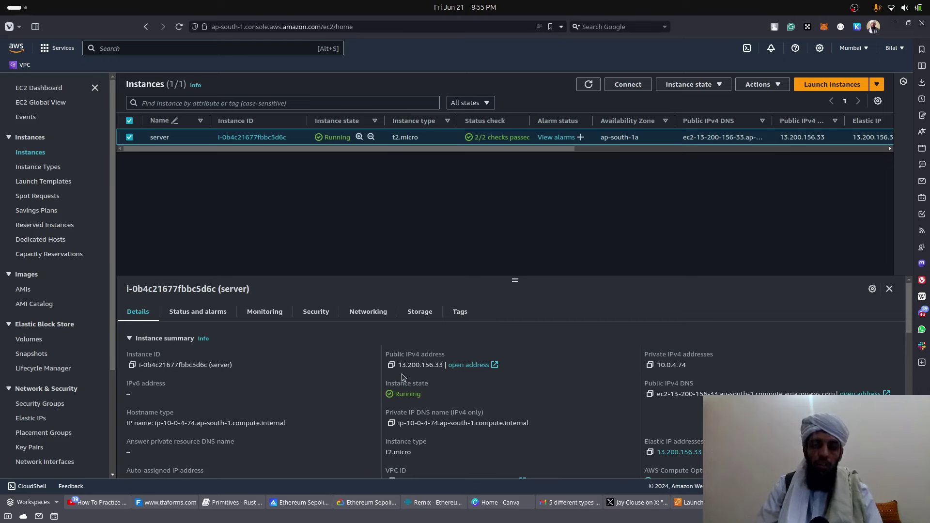
left_click(589, 84)
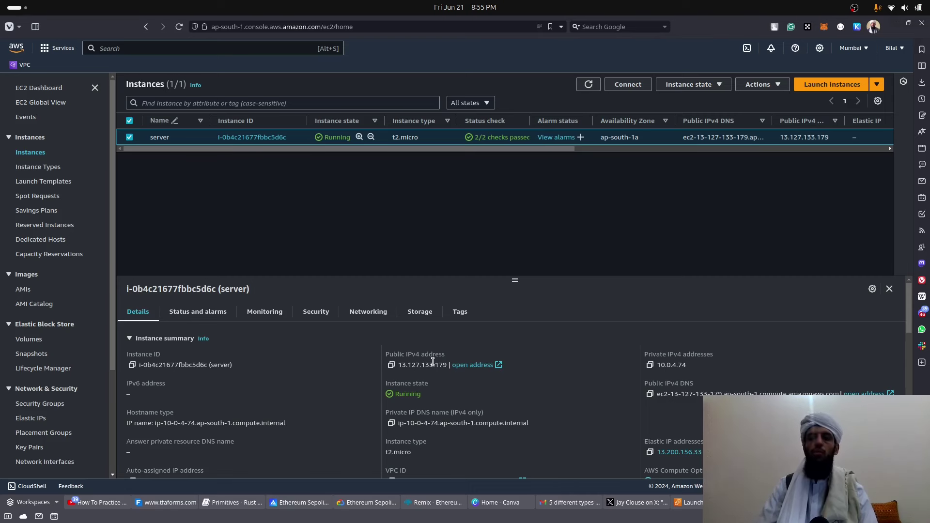
left_click(683, 87)
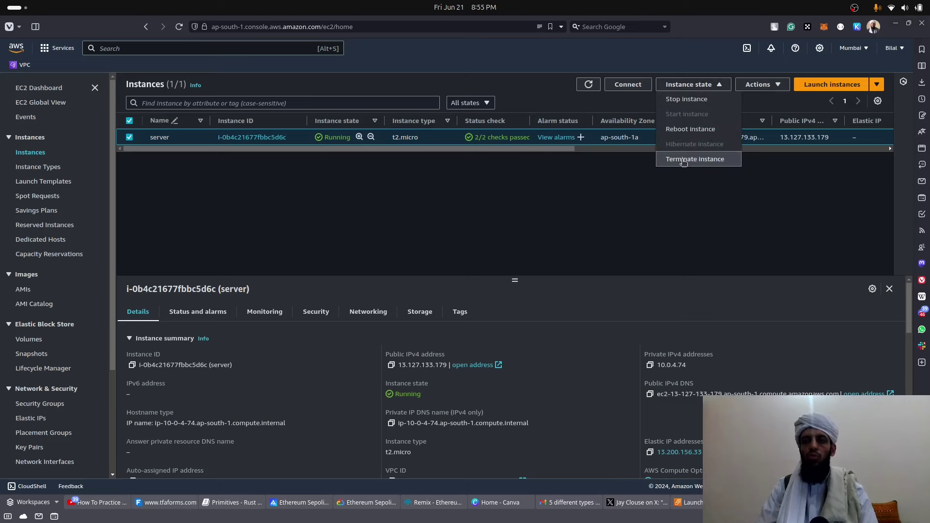
left_click(683, 160)
left_click(662, 377)
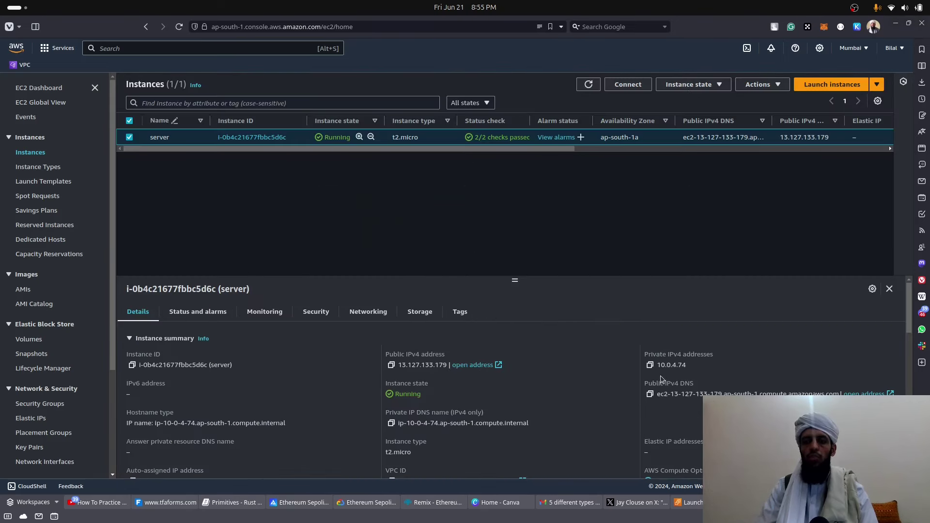
left_click(691, 84)
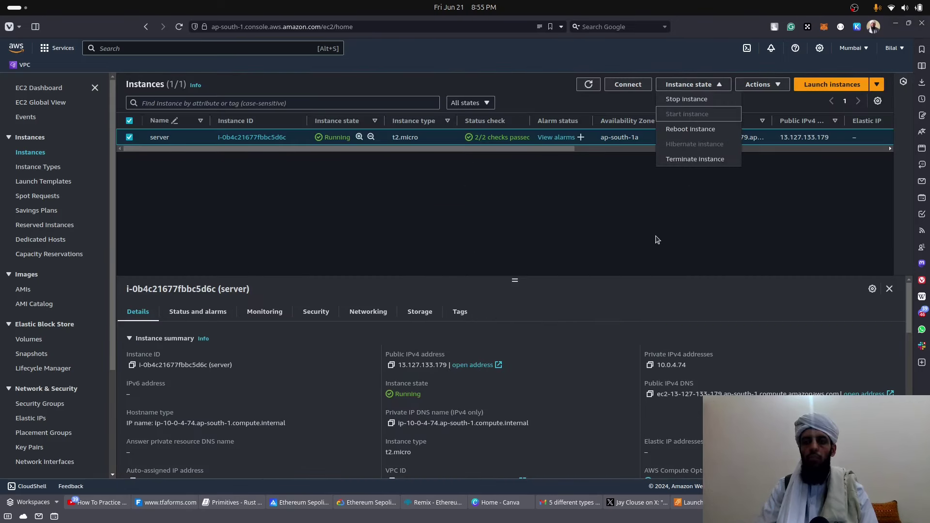
left_click(695, 160)
left_click(676, 358)
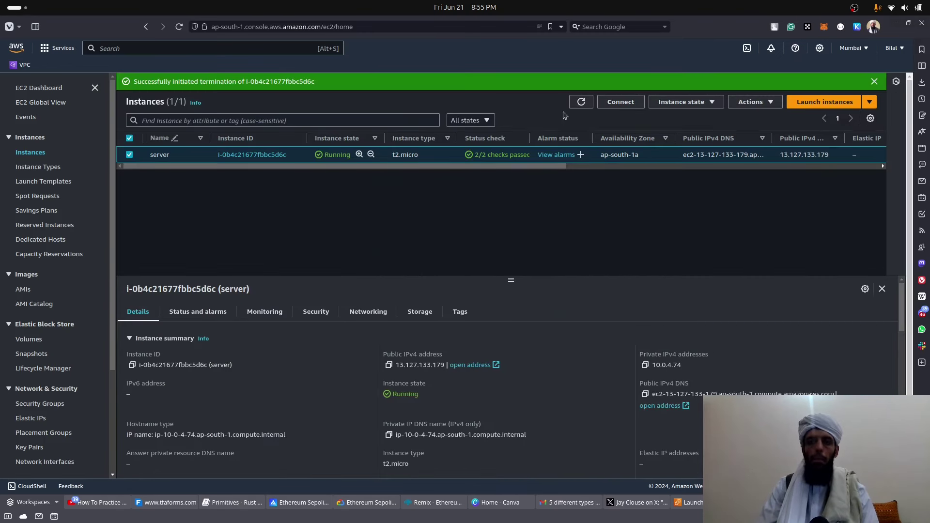
left_click(582, 102)
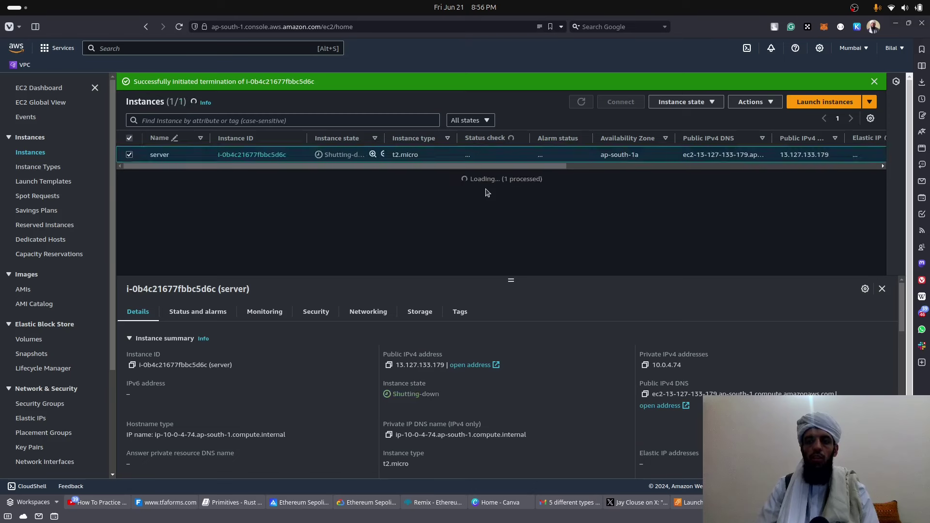